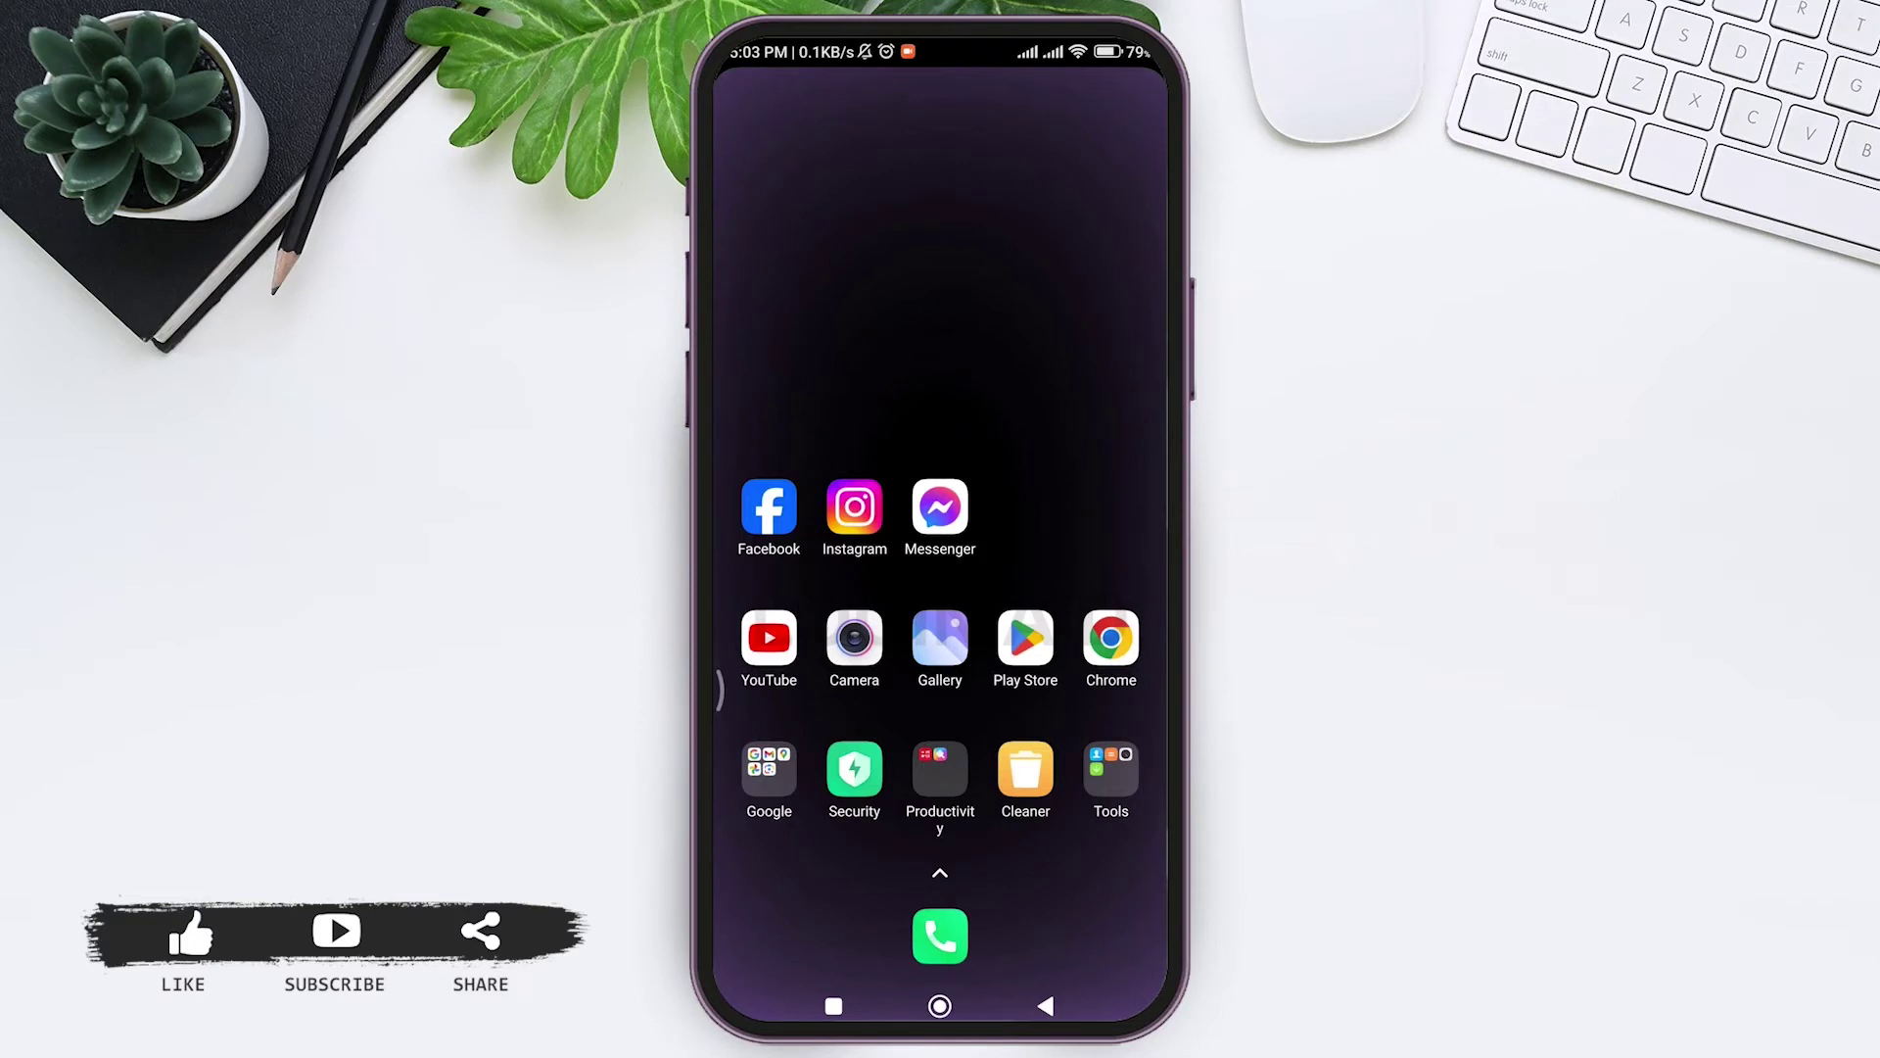
Launch Messenger and open the details page of the 'picture' conversation
click(941, 508)
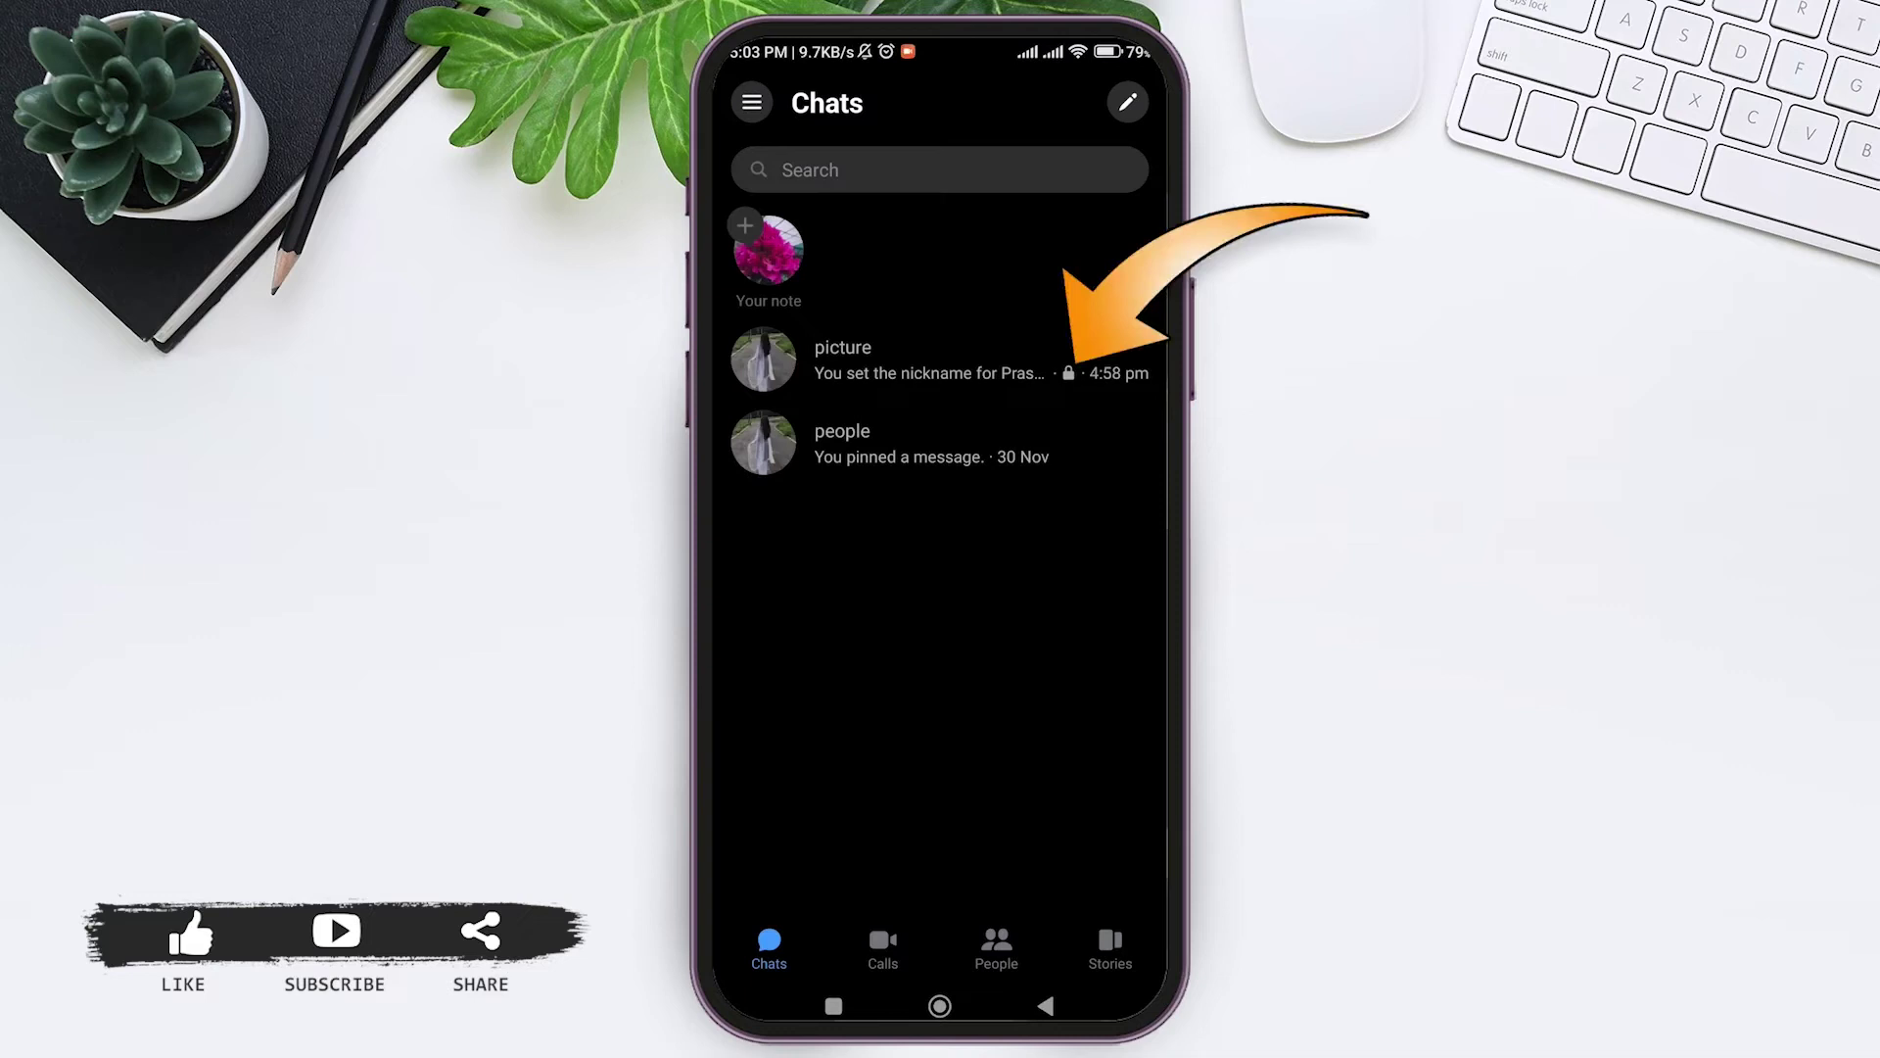
click(941, 360)
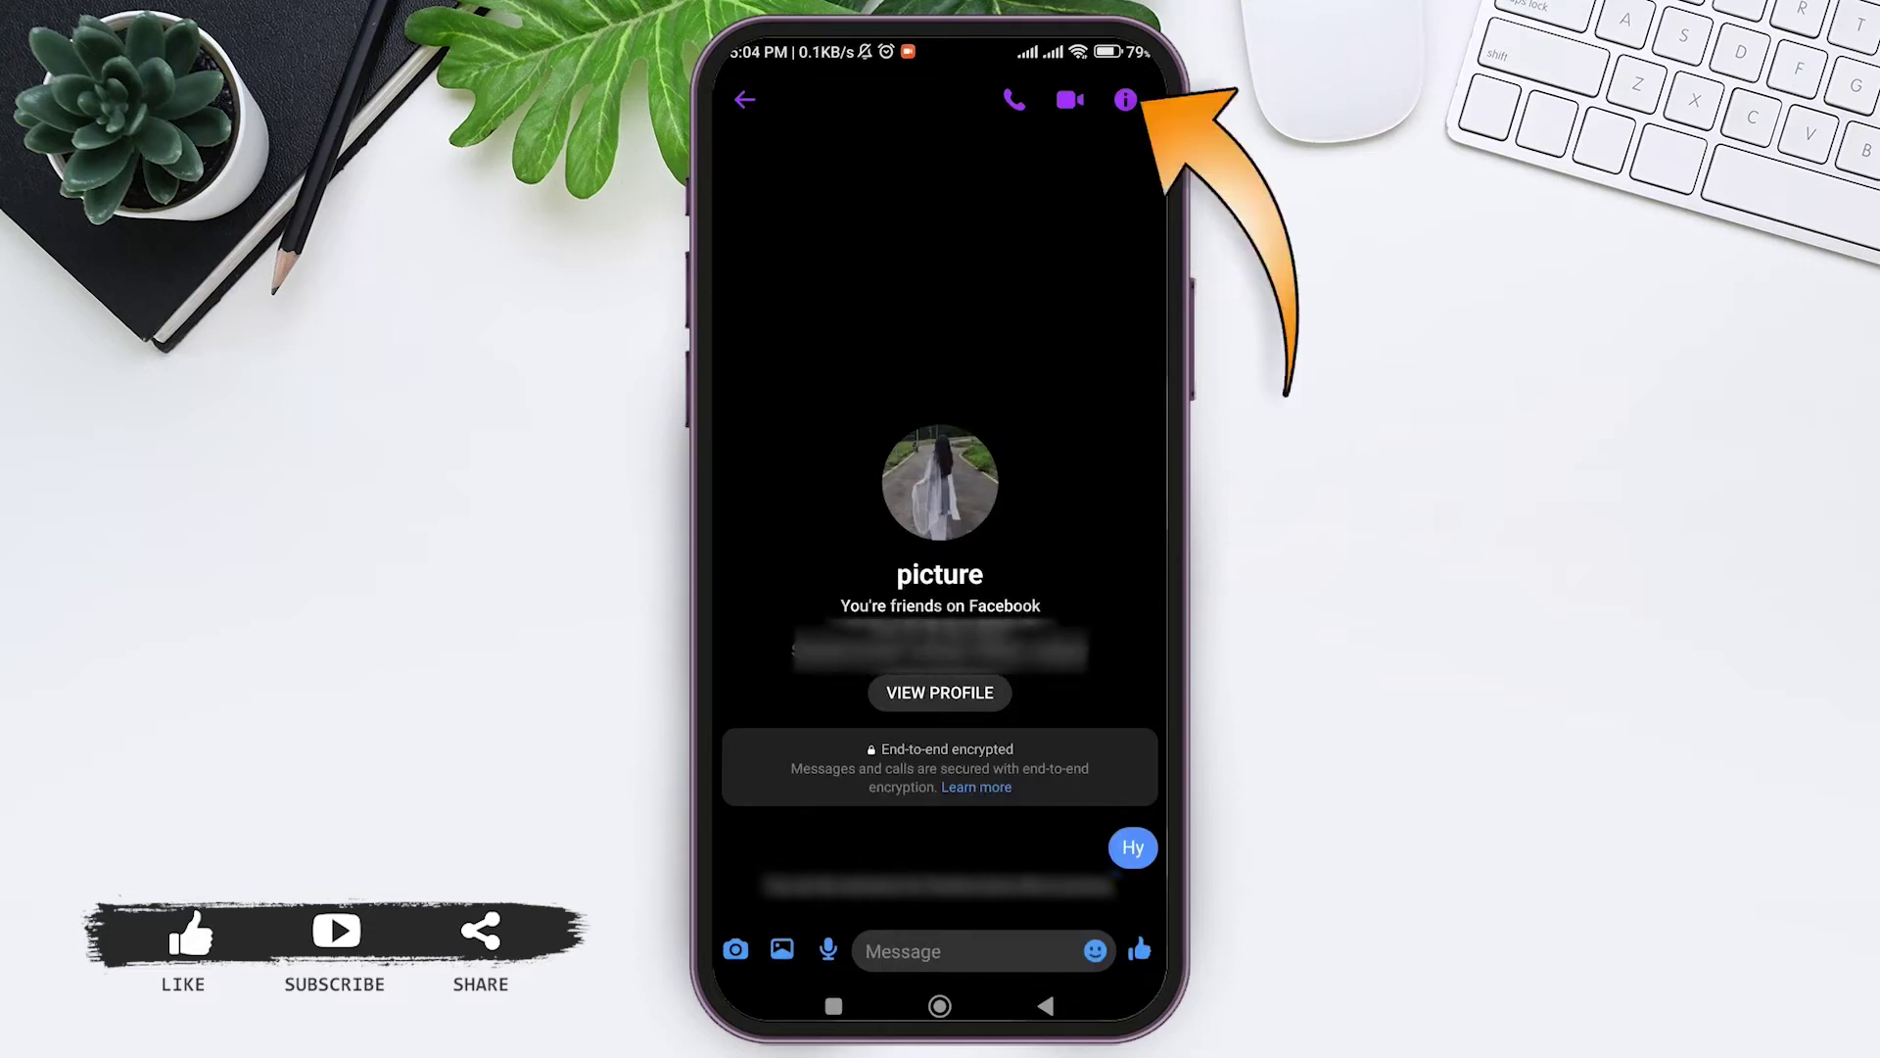
click(1126, 101)
scroll(936, 661, down, 5)
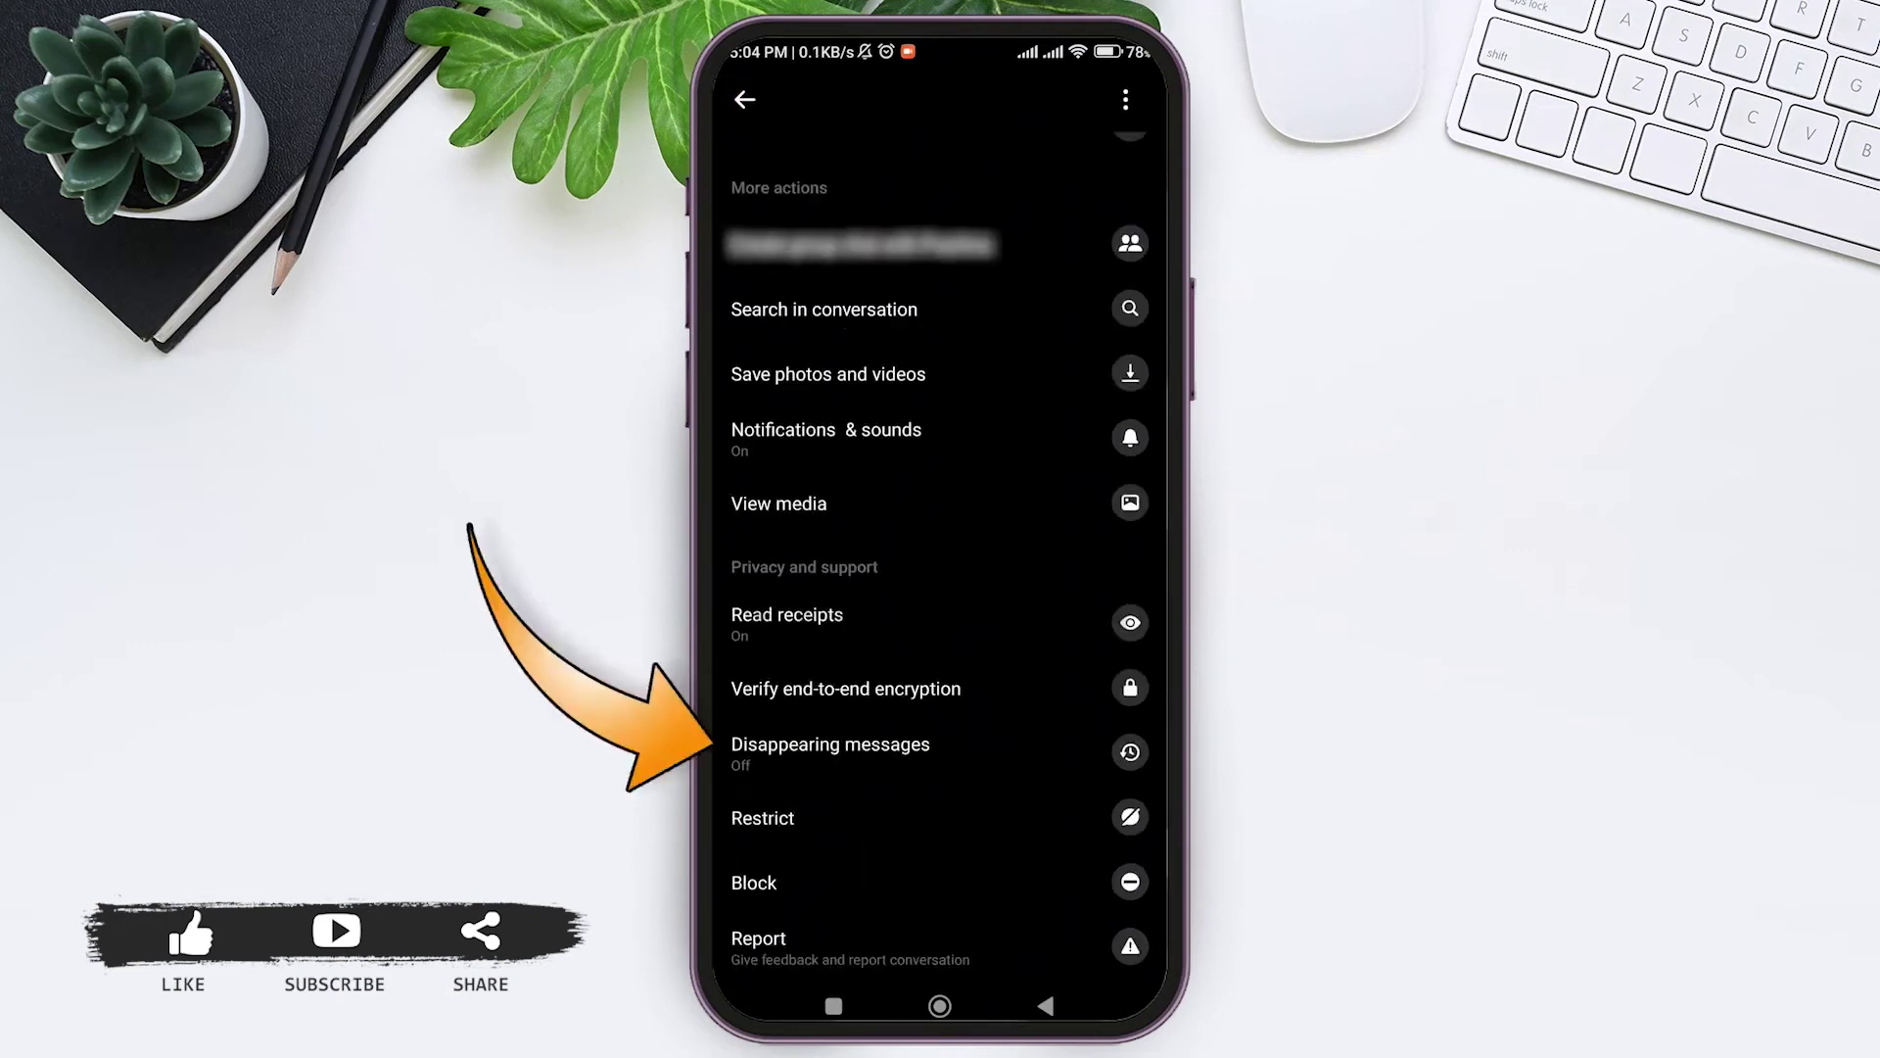
Set the 'picture' chat's disappearing messages option to 24 hours
click(830, 753)
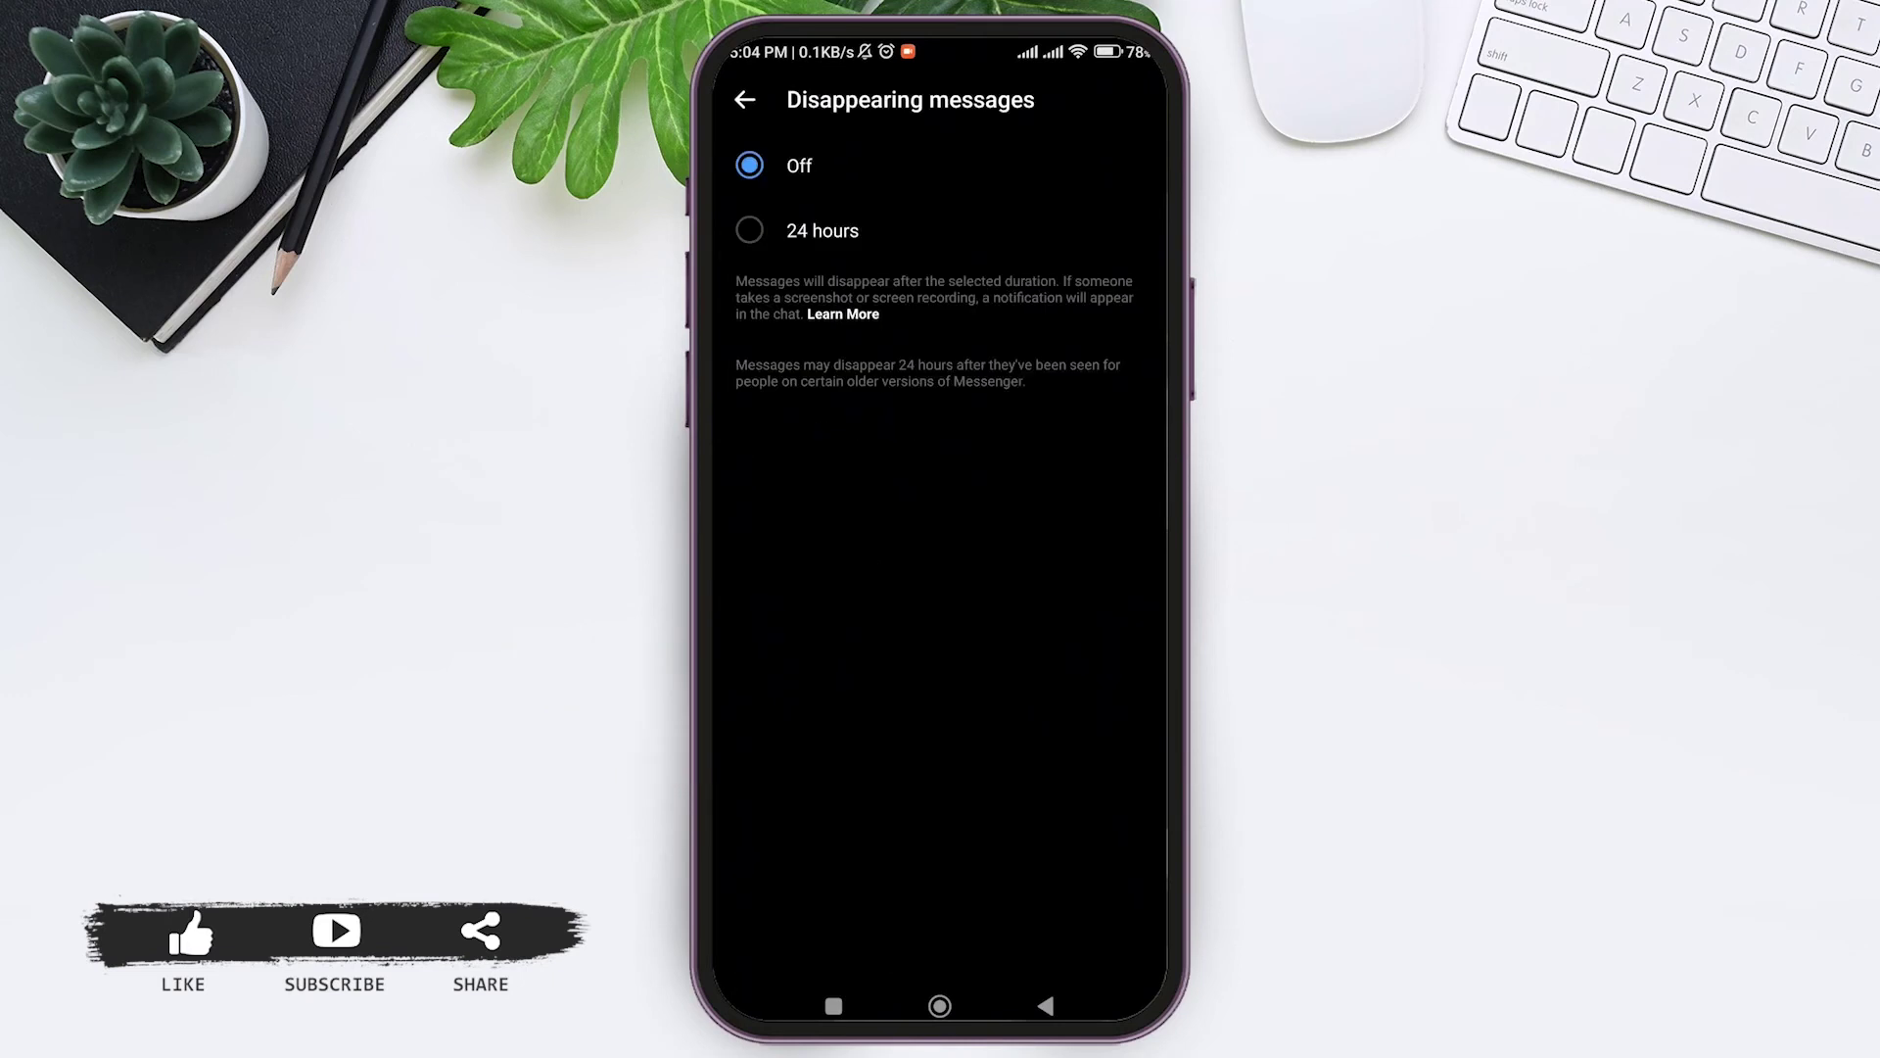
click(823, 230)
Go back to the 'picture' chat to see the 24-hour disappearing messages notice
click(745, 101)
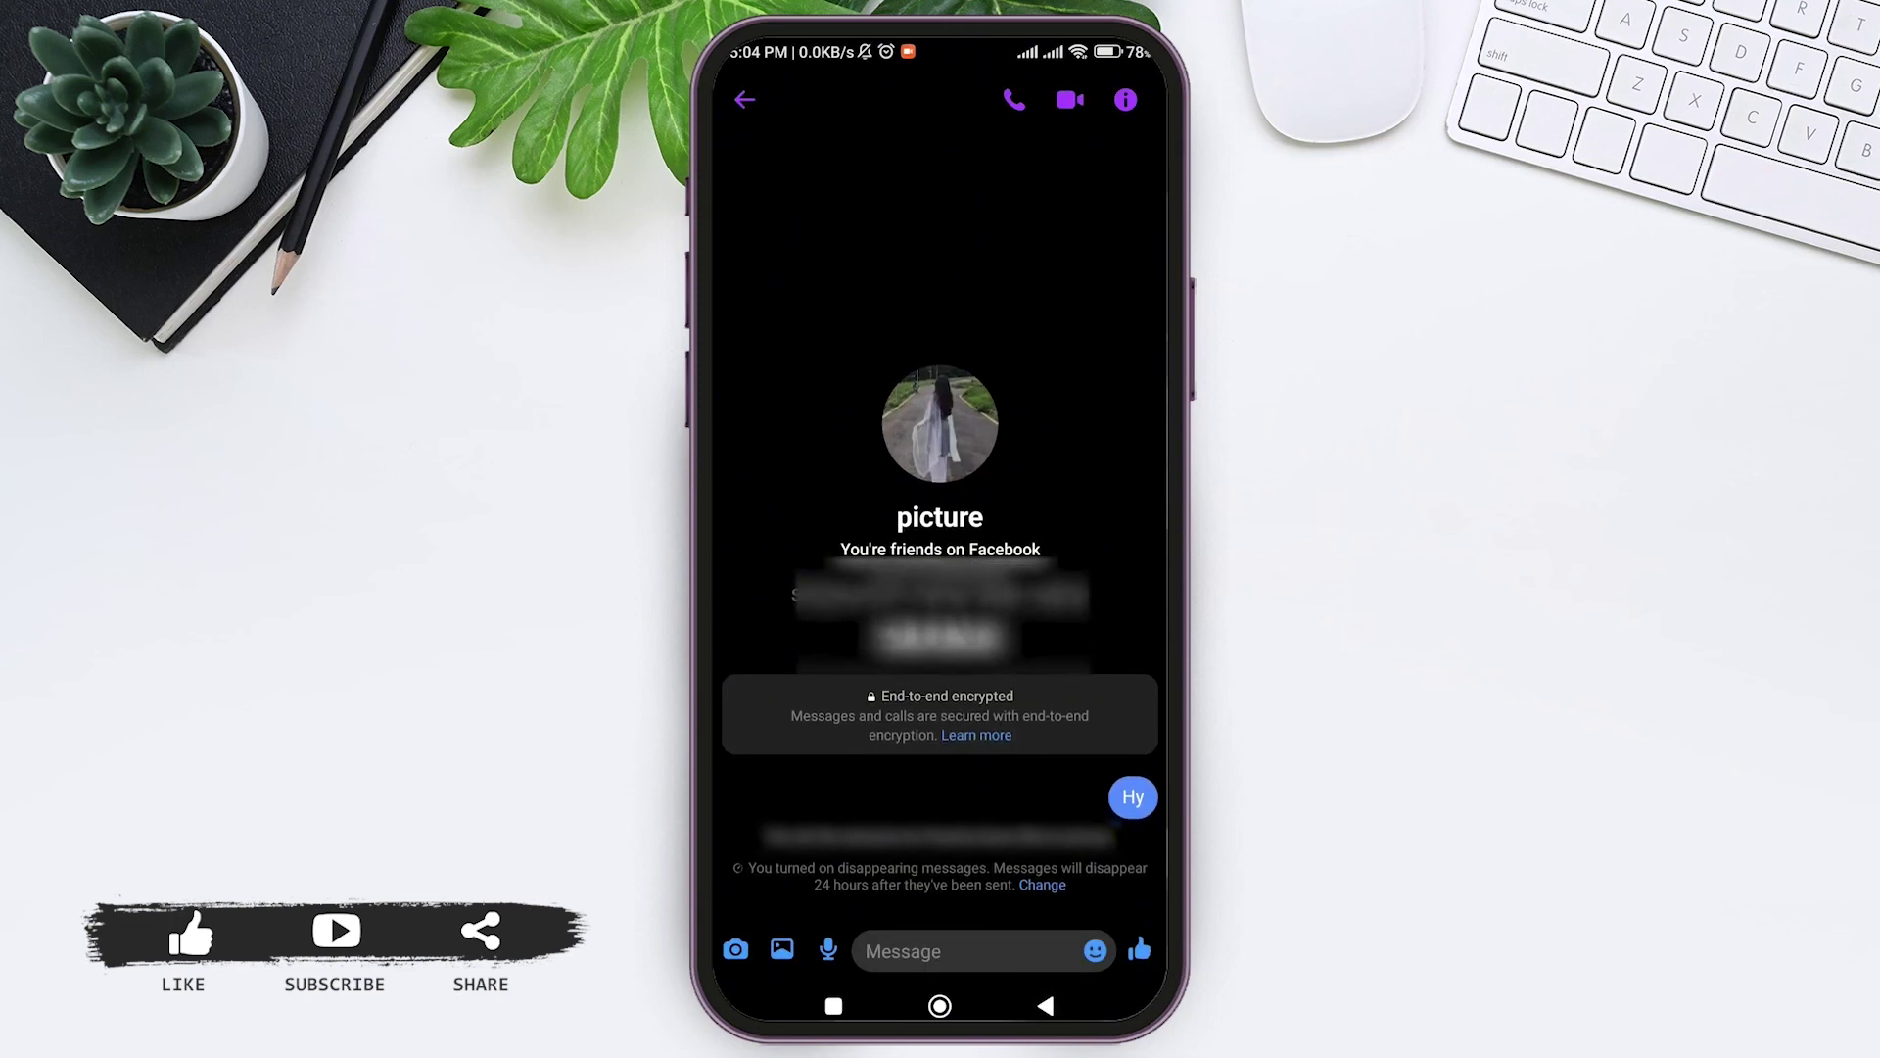